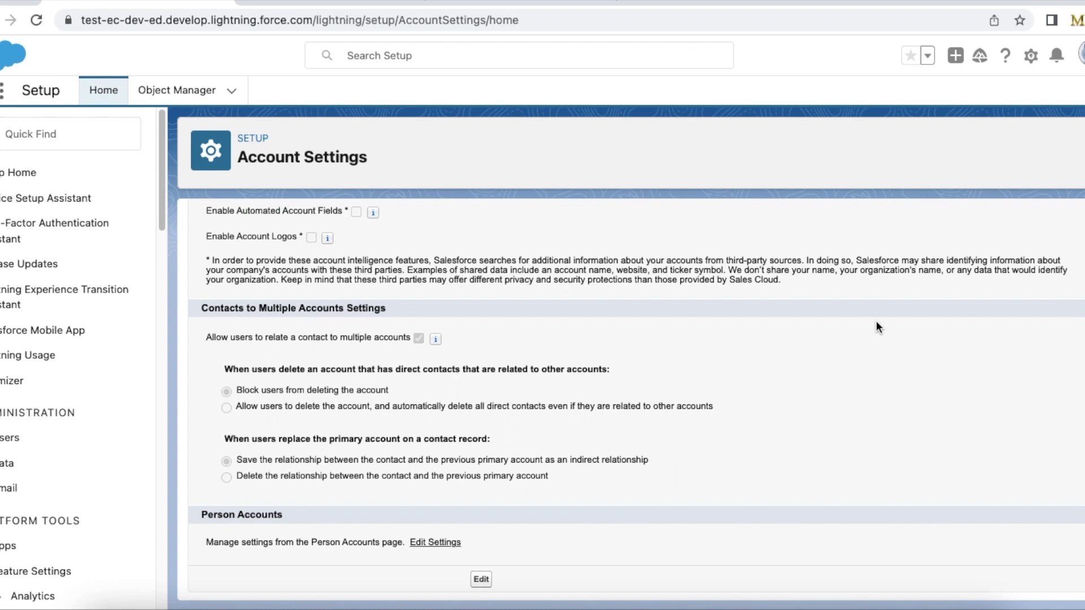
Highlight the 'Allow users to relate a contact to multiple accounts' setting, then view Mr. Test Community's contact record.
left_click_drag(203, 337, 357, 351)
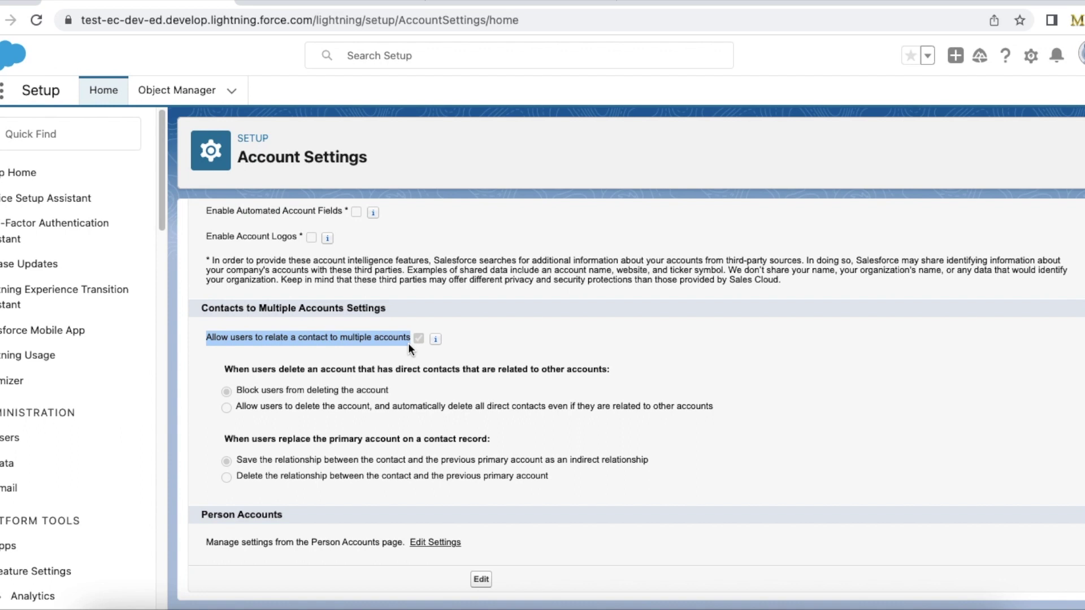
left_click(500, 3)
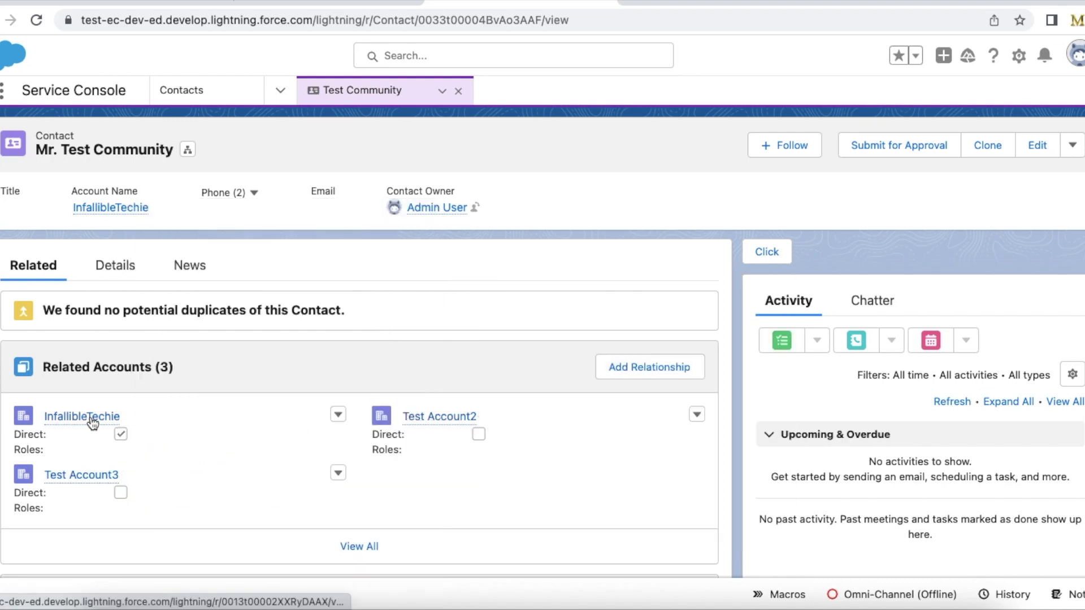
Open the related accounts InfallibleTechie, Test Account2 and Test Account3 in their own subtabs.
left_click(89, 417)
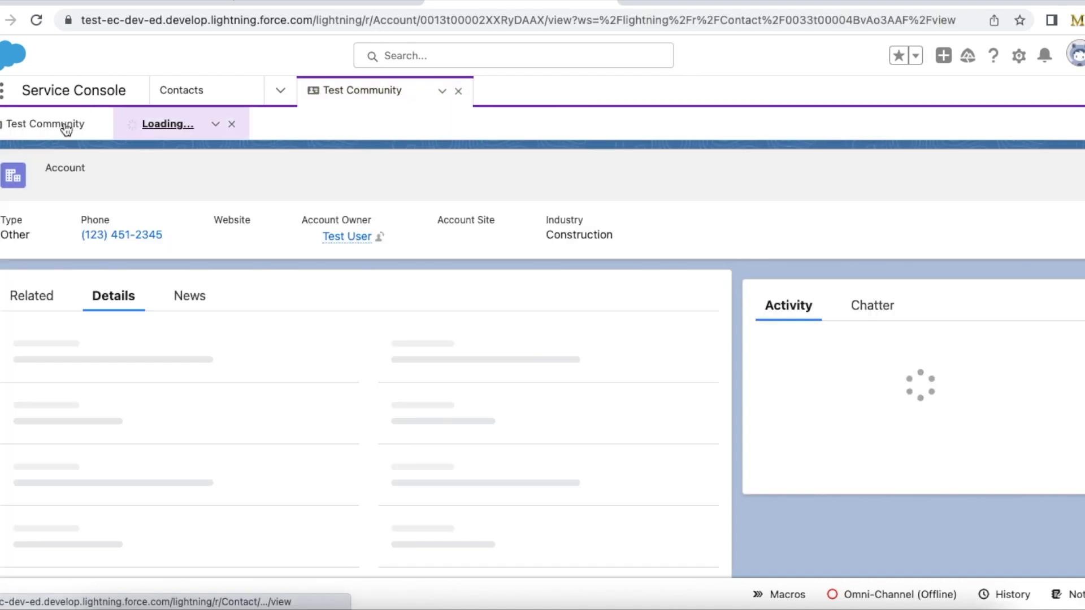
left_click(63, 123)
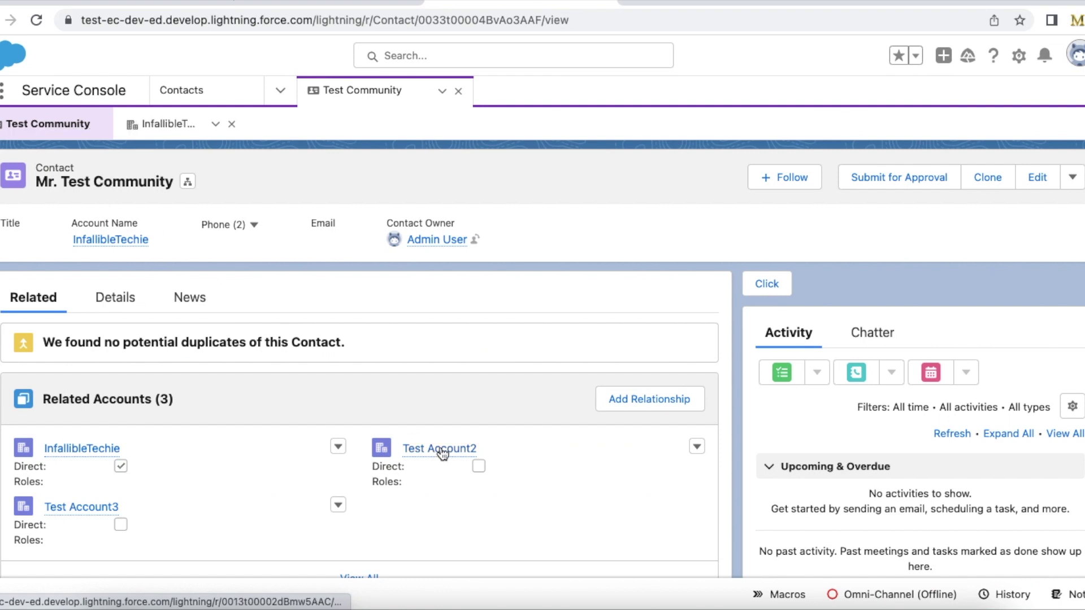
left_click(439, 448)
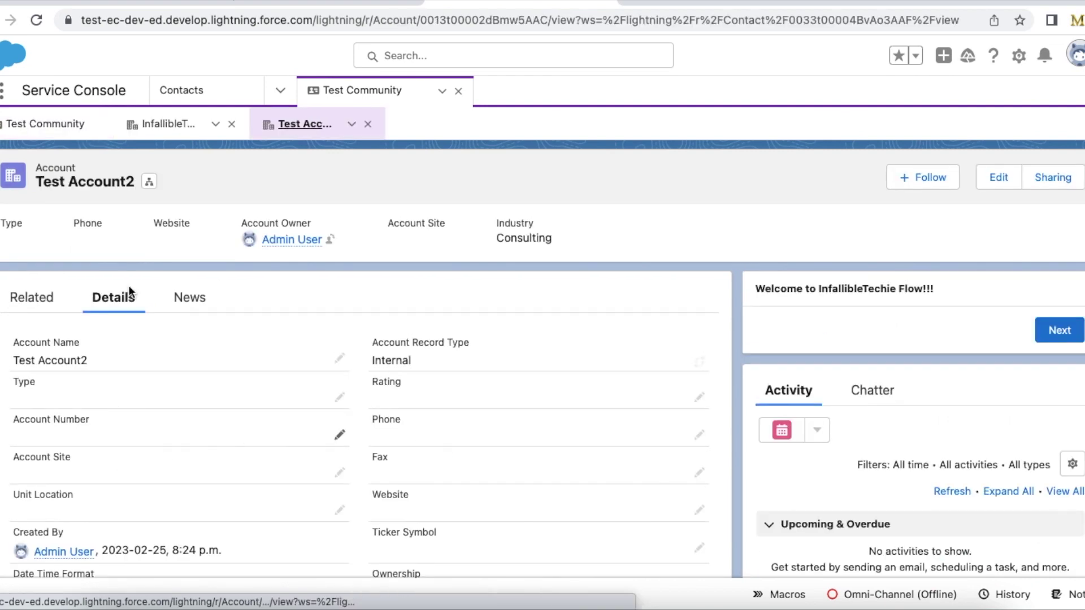
left_click(69, 124)
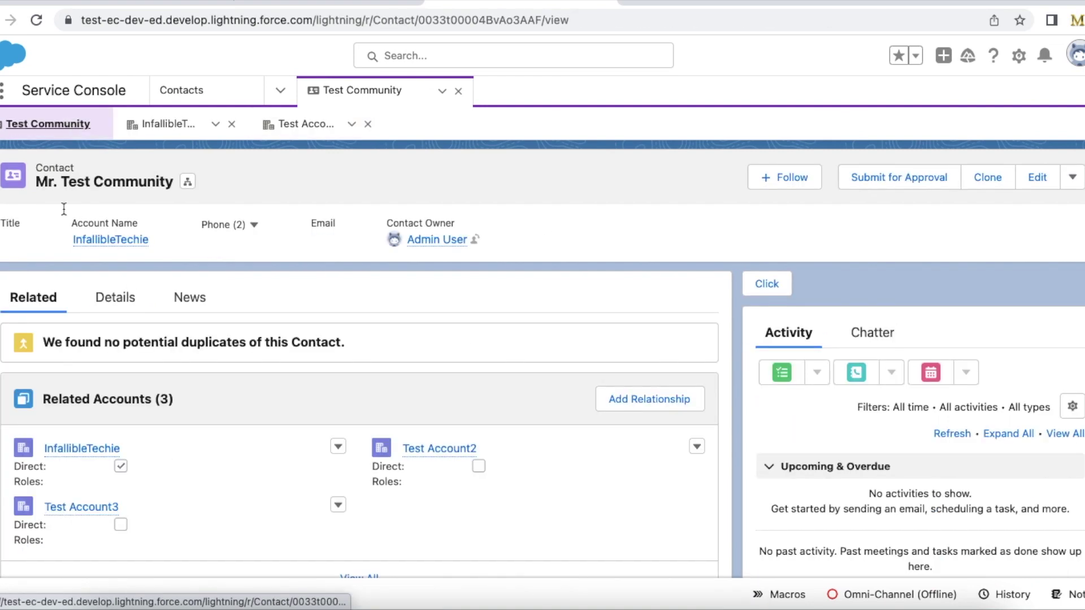
left_click(102, 507)
Review the related records of Test Account3, Test Account2 and InfallibleTechie to see each account's case.
left_click(34, 303)
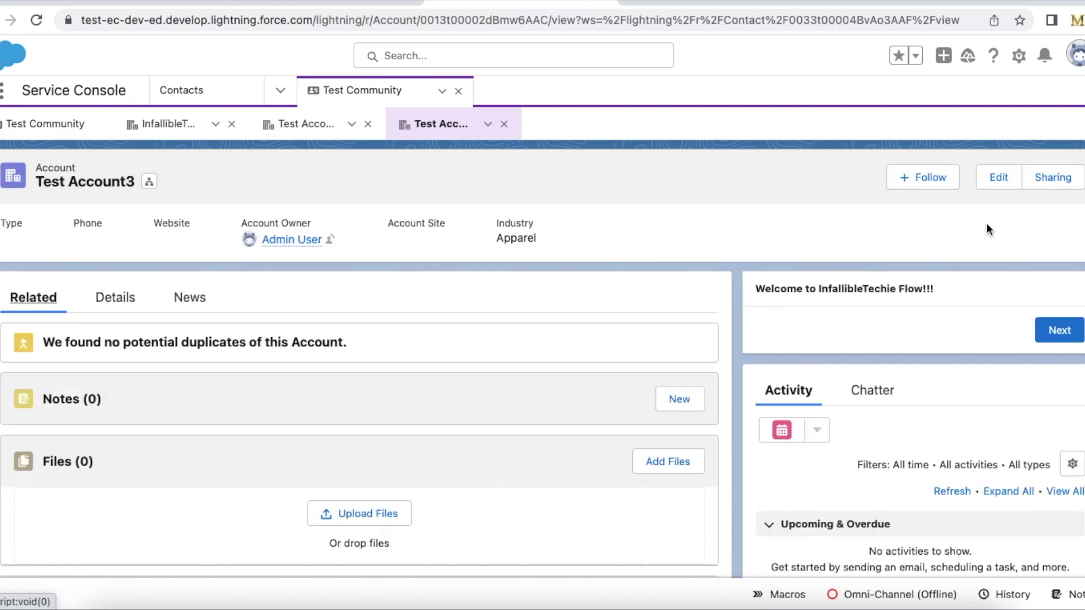
scroll(360, 356, "down", 3)
scroll(360, 357, "down", 1)
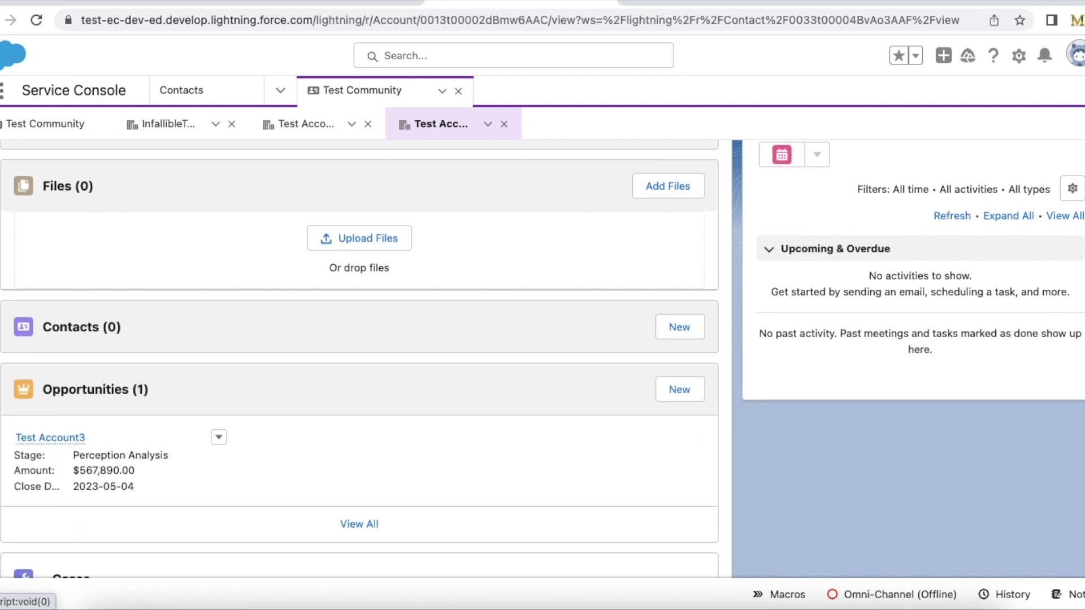
scroll(359, 356, "down", 2)
scroll(360, 356, "down", 1)
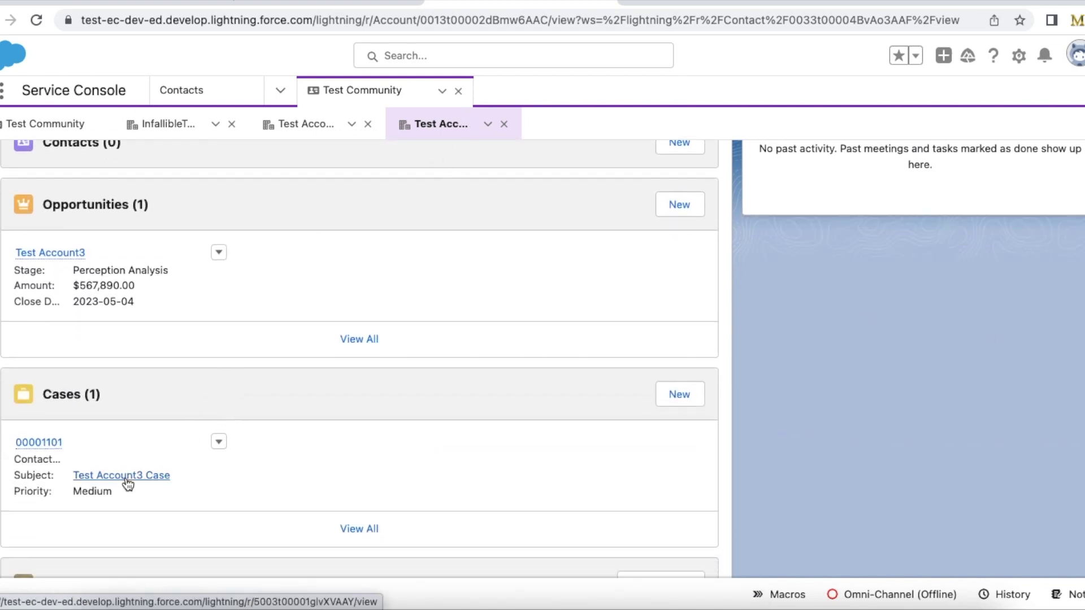
left_click(332, 128)
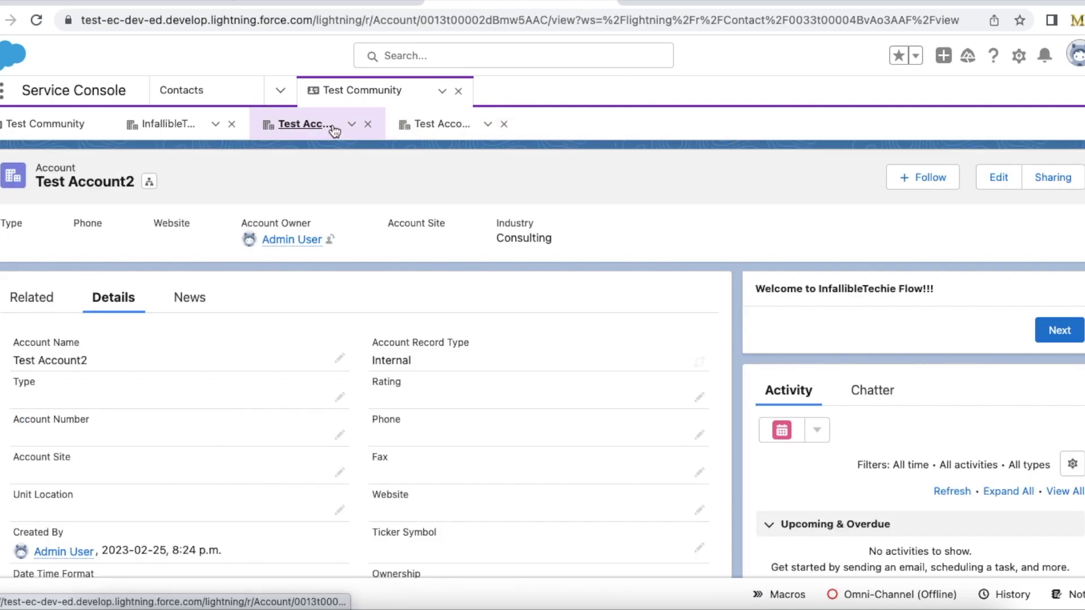
left_click(38, 298)
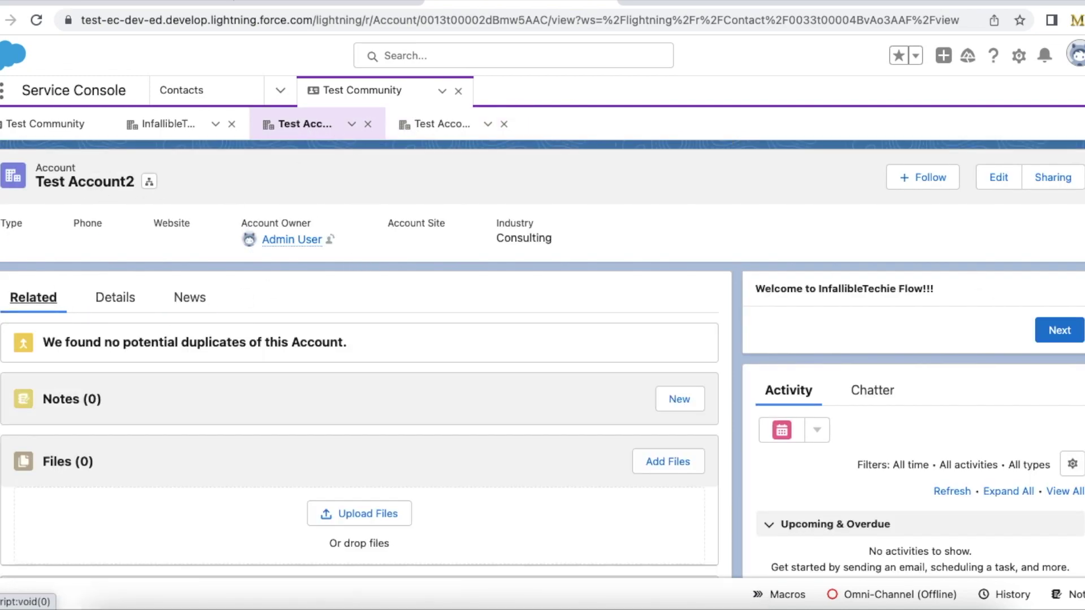
scroll(611, 365, "down", 5)
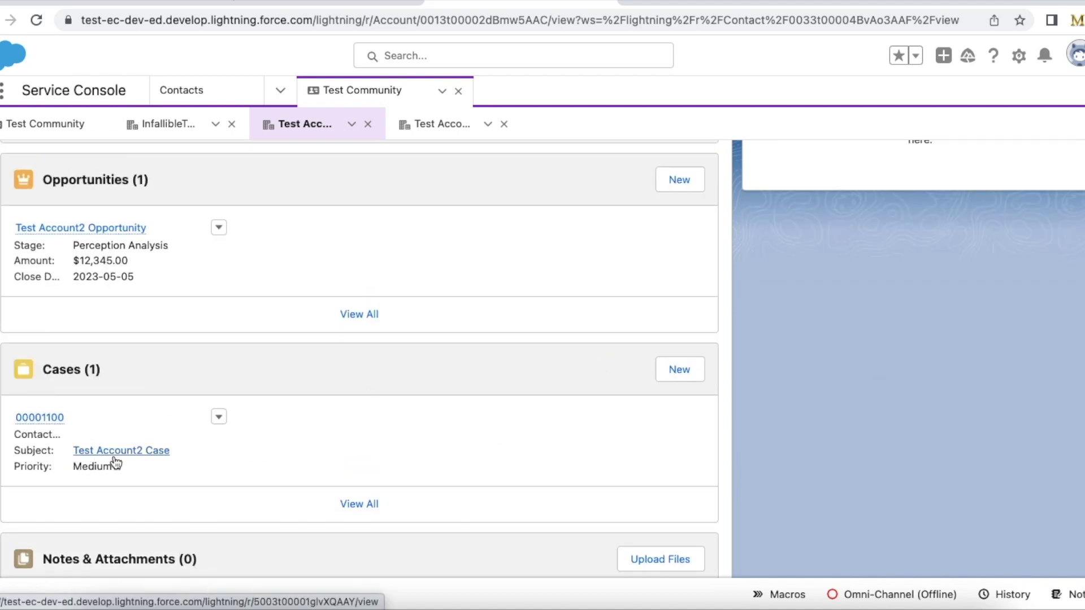
left_click(173, 125)
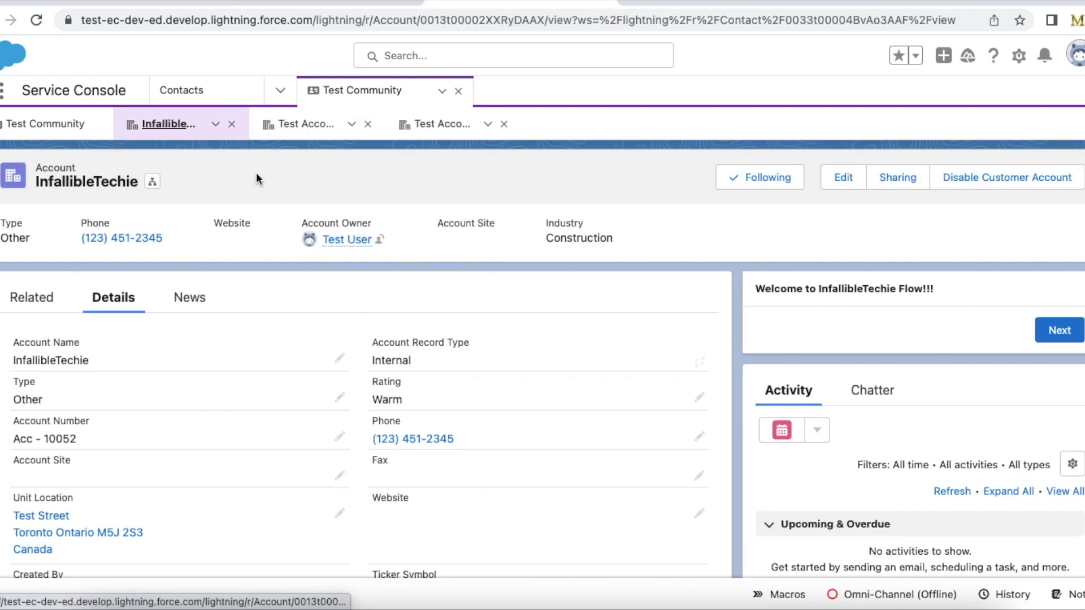
left_click(31, 297)
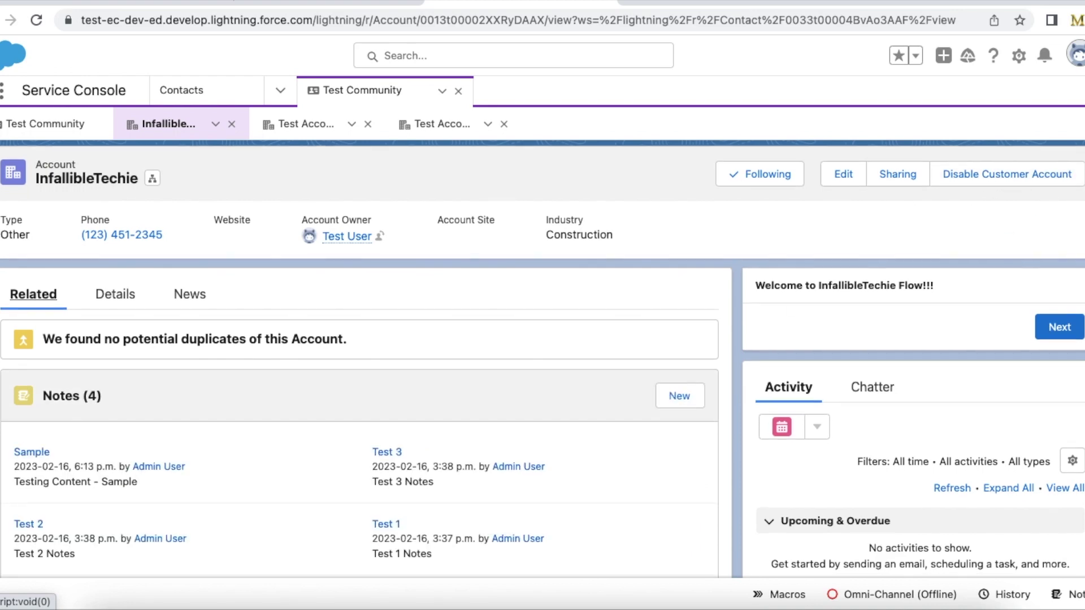
scroll(393, 396, "down", 5)
scroll(393, 395, "down", 1)
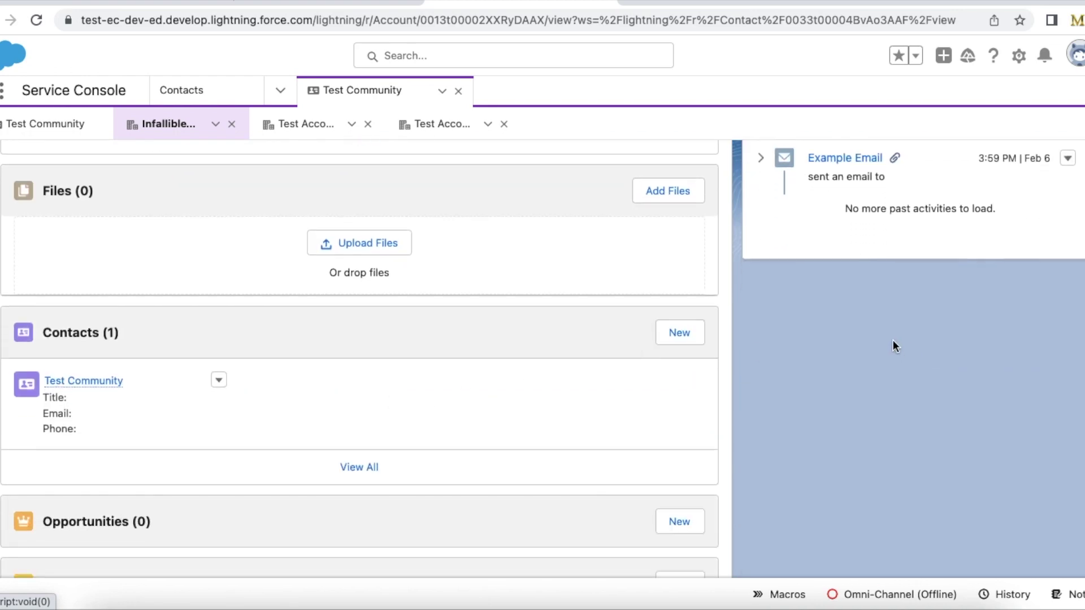
scroll(377, 362, "down", 3)
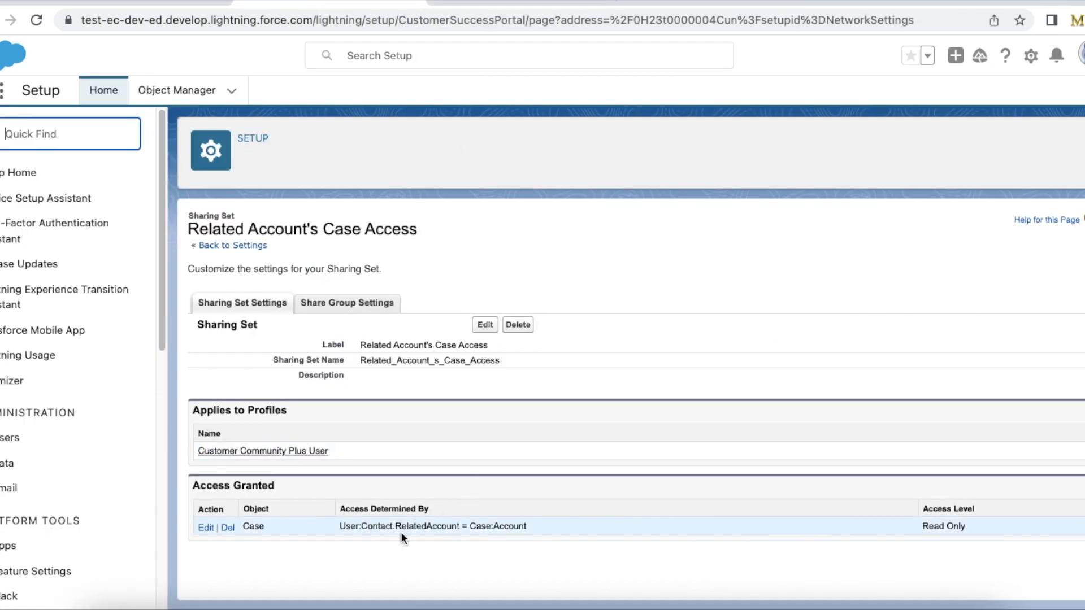
left_click_drag(396, 526, 460, 526)
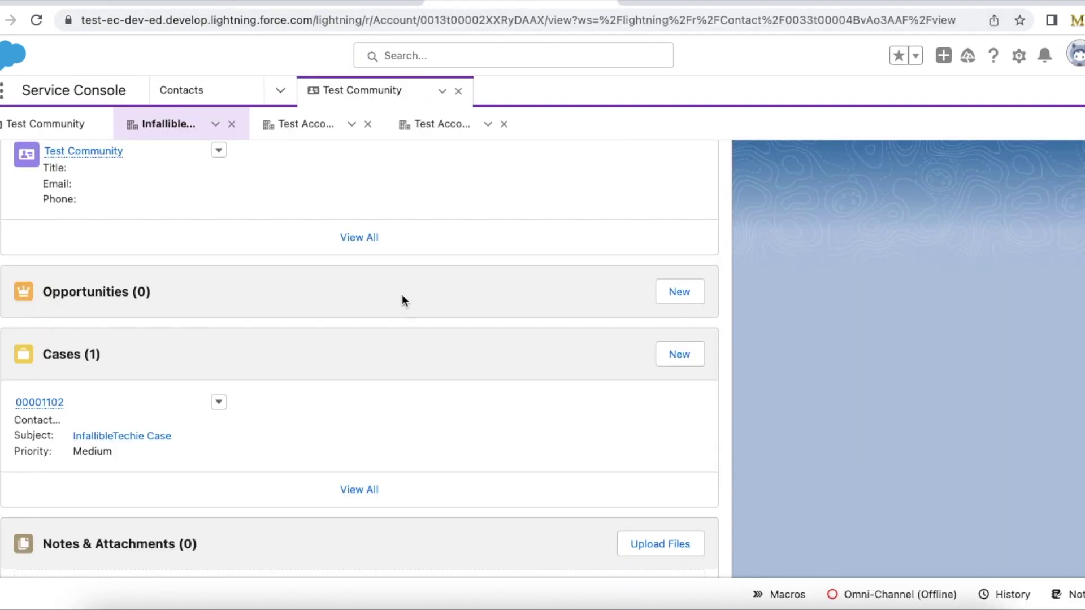
Point out InfallibleTechie's Direct flag, then move between Account Settings and the contact, ending on the Sharing Set.
left_click(56, 125)
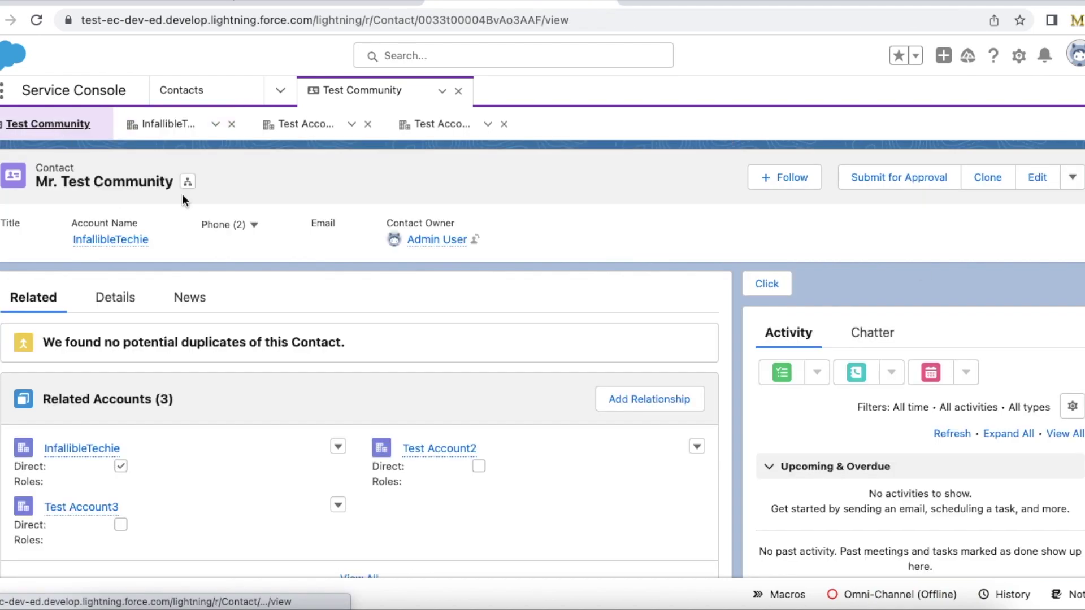
left_click_drag(12, 467, 53, 469)
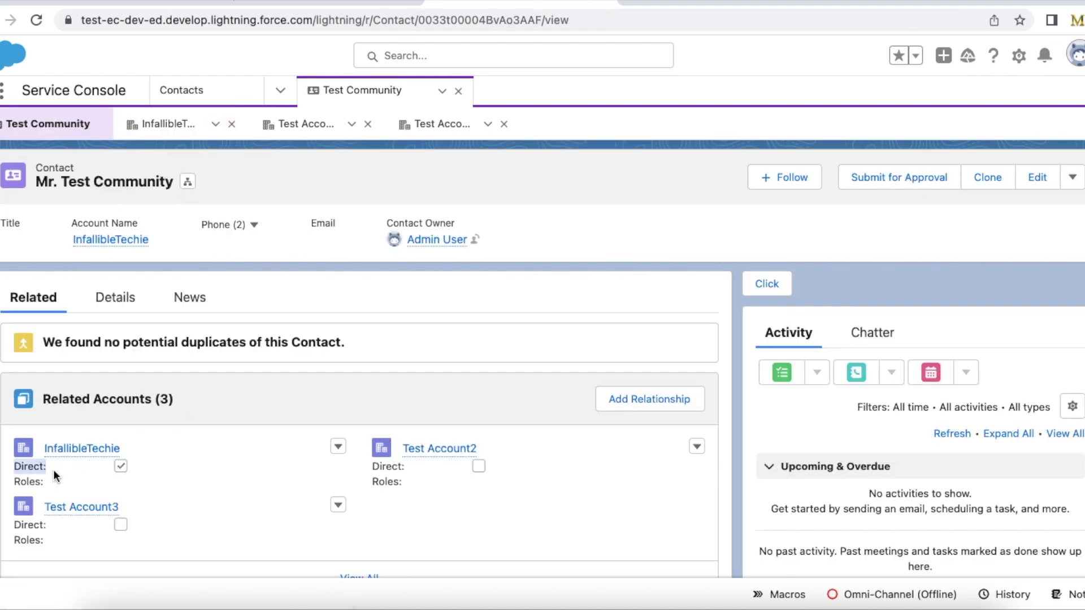
left_click(299, 8)
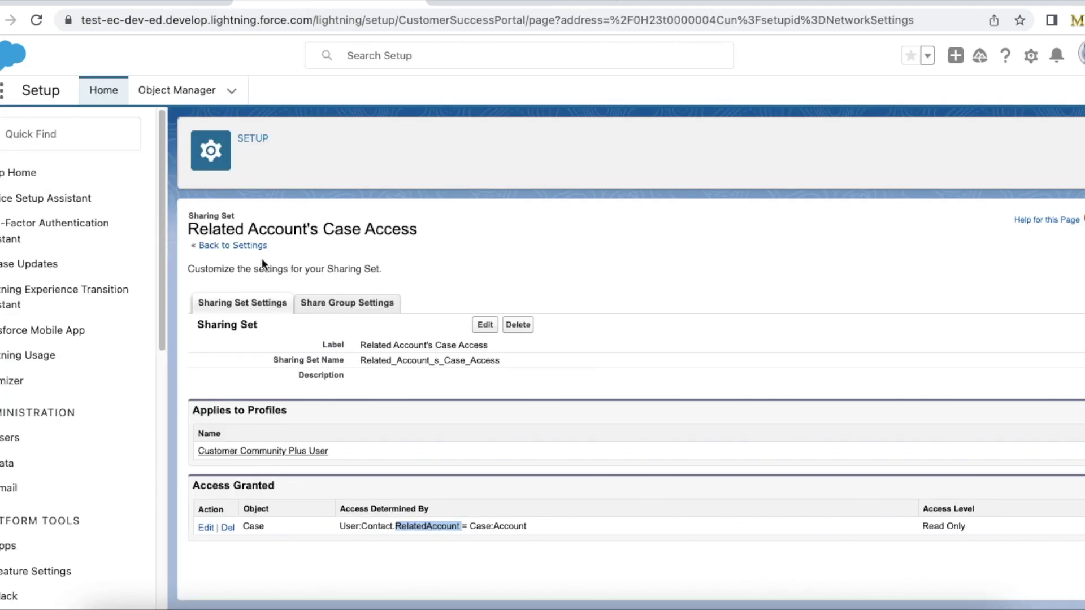
left_click(191, 4)
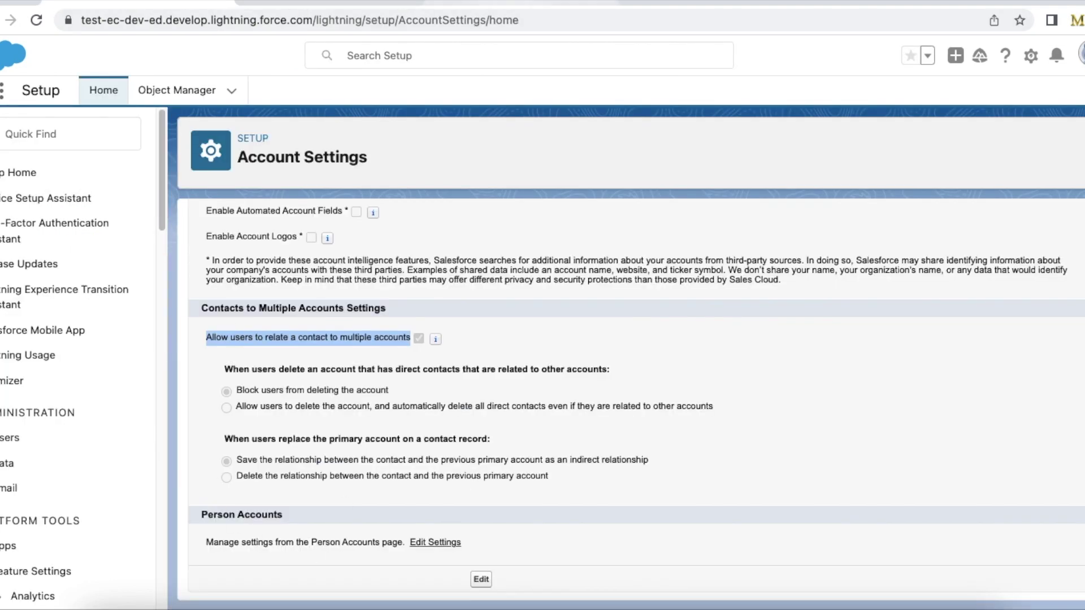
left_click(509, 4)
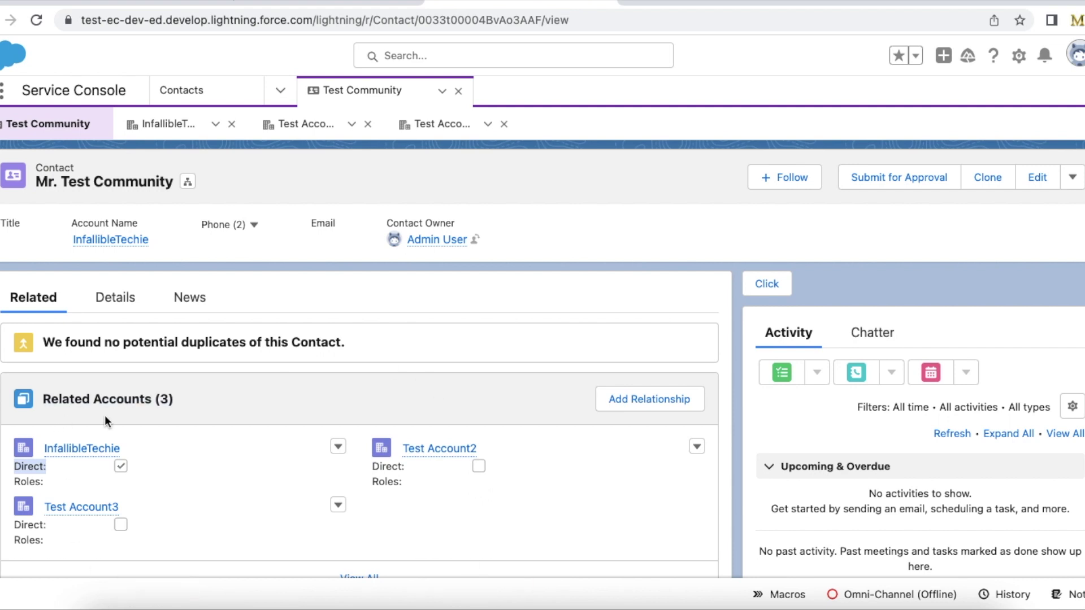
left_click(374, 3)
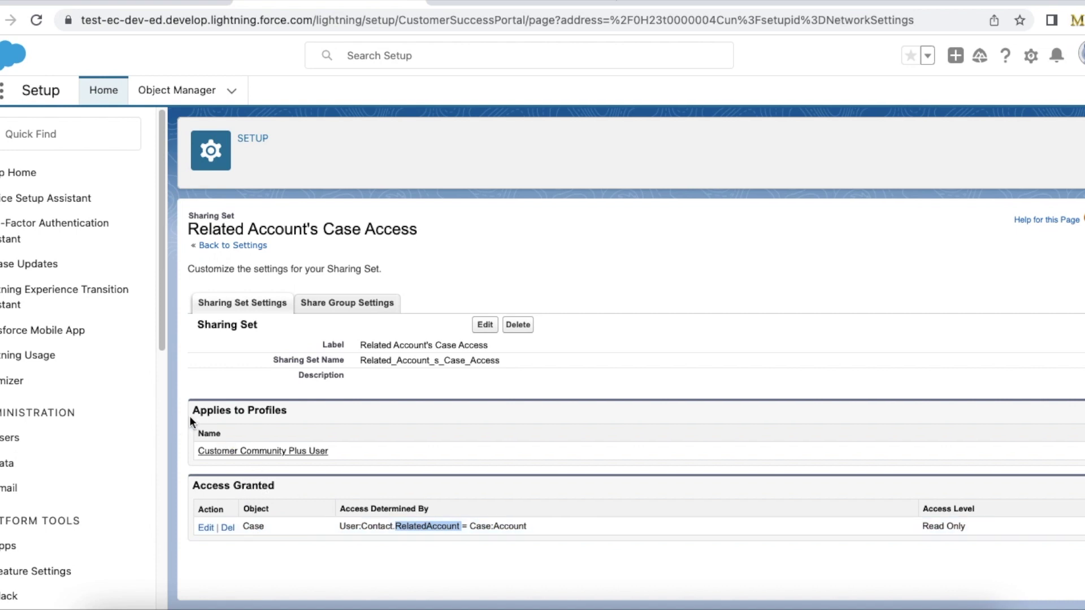
Highlight the Sharing Set heading and its Customer Community Plus User profile.
left_click_drag(204, 325, 274, 331)
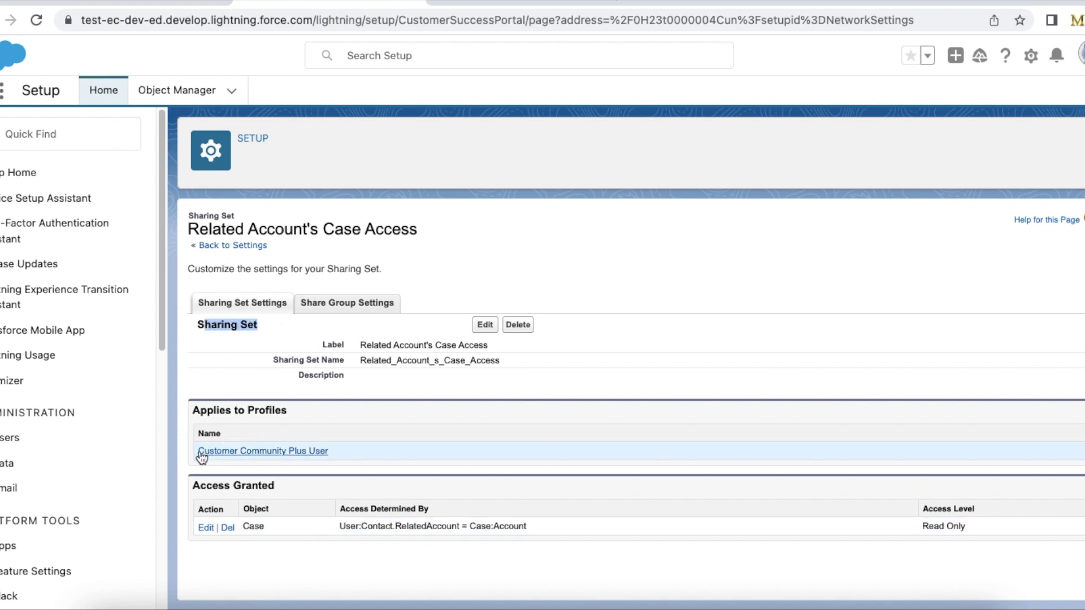
left_click_drag(203, 455, 334, 459)
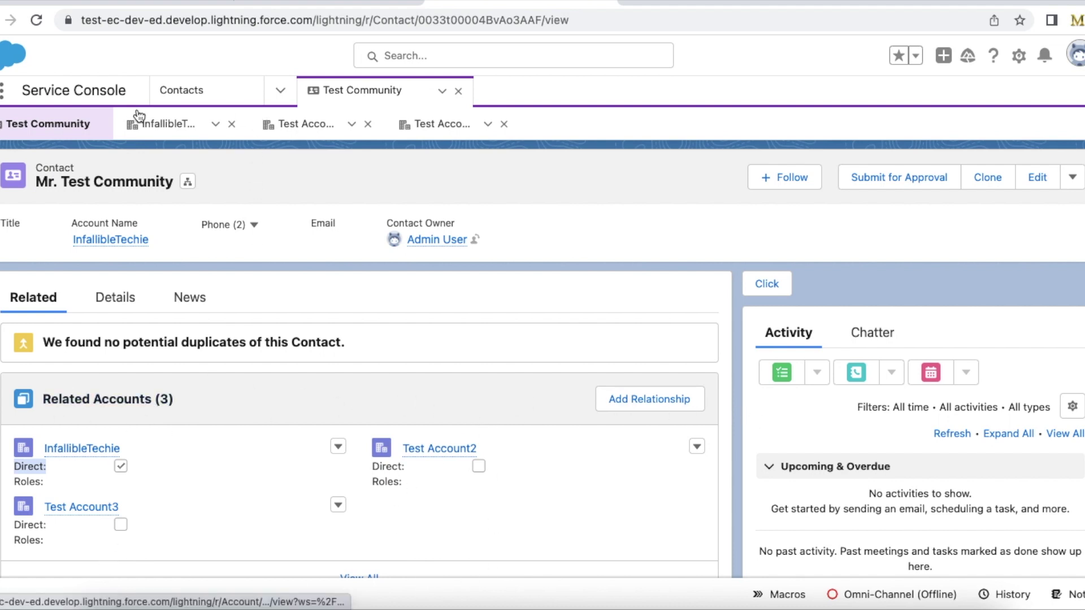
Highlight Mr. Test Community's name and choose 'Log in to Experience as User' from the actions menu.
left_click_drag(28, 176, 182, 192)
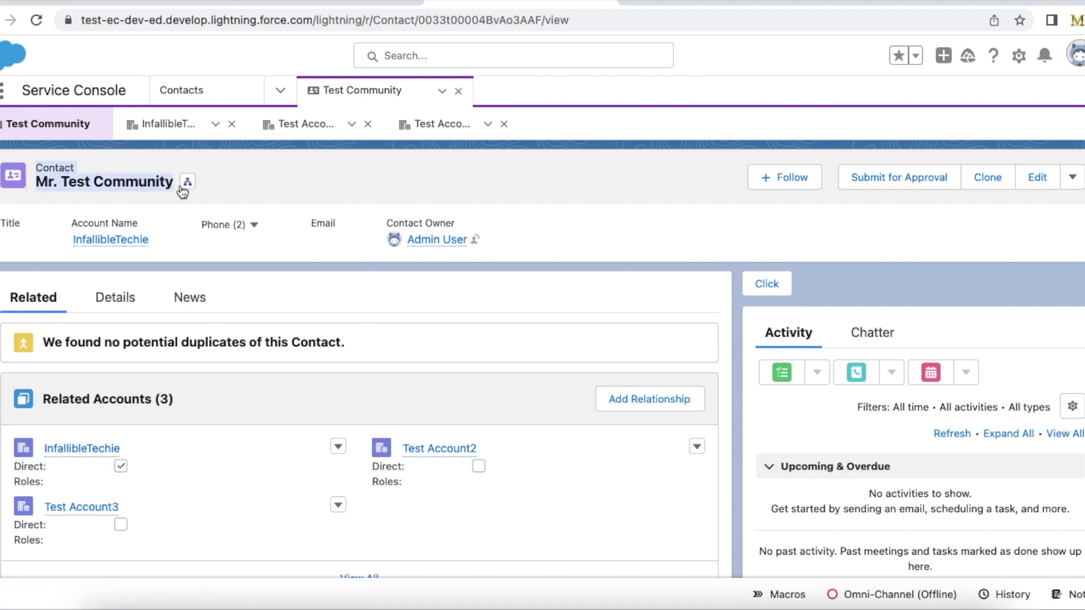
left_click(1072, 177)
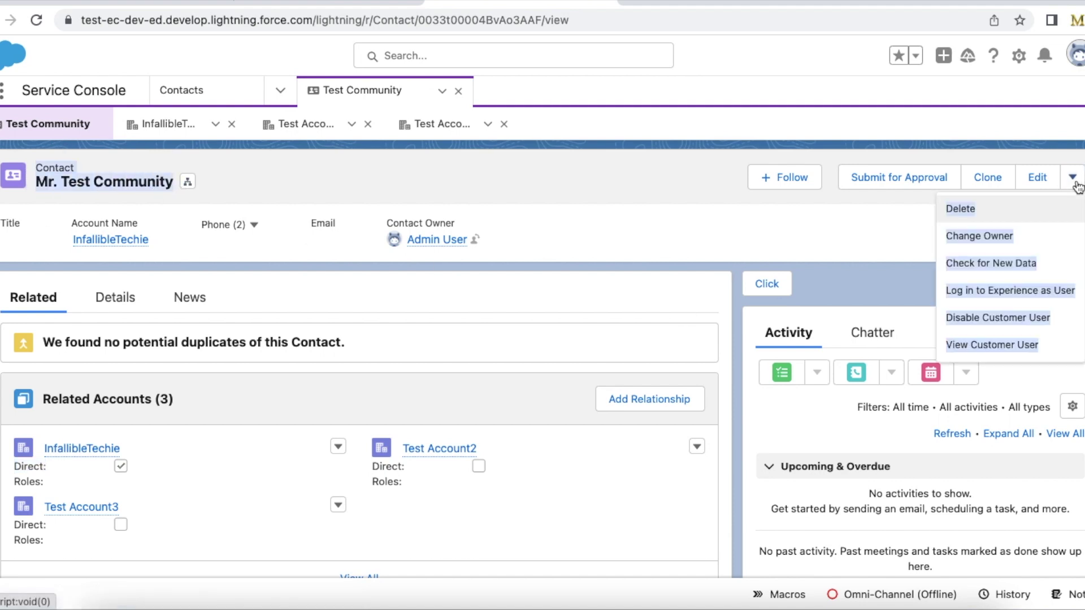
left_click(1021, 291)
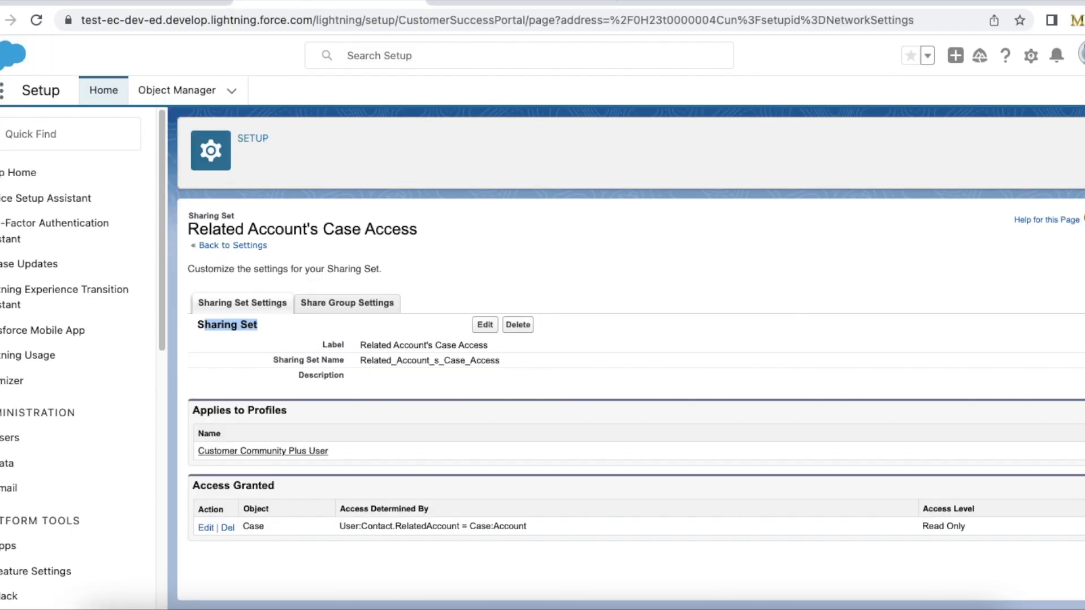
Highlight the User:Contact.RelatedAccount = Case:Account rule and Customer Community Plus User profile, then view All Open Cases.
left_click_drag(336, 525, 390, 531)
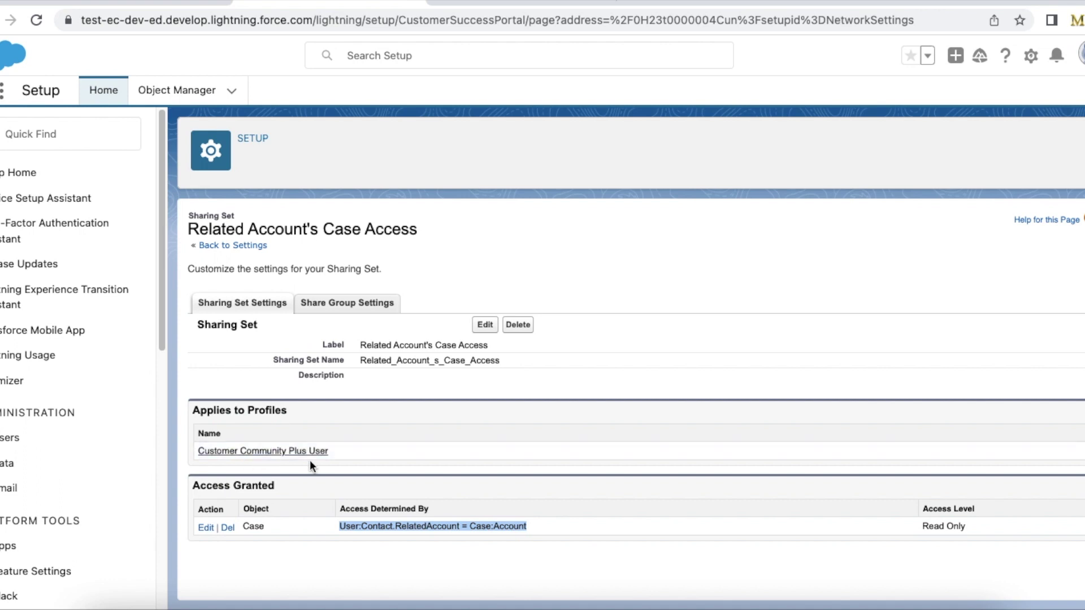
left_click_drag(335, 455, 211, 456)
triple_click(200, 458)
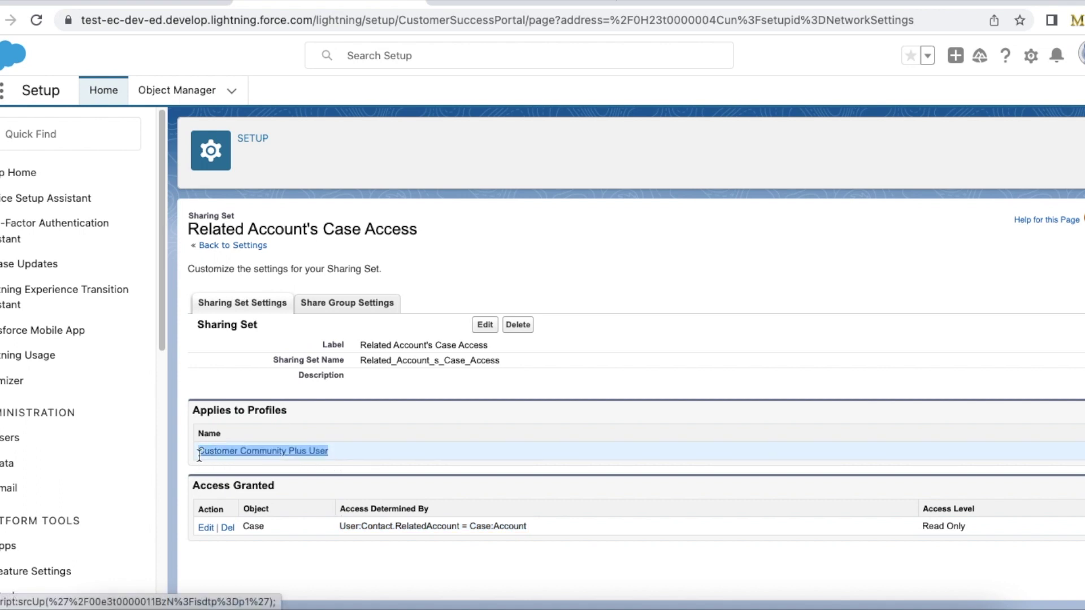
left_click(203, 458)
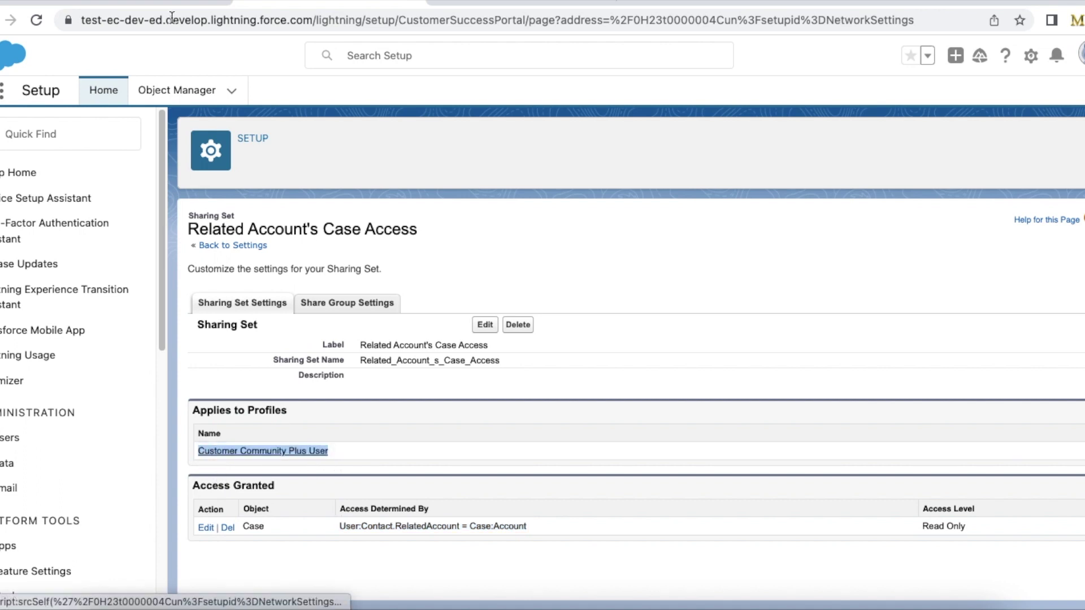